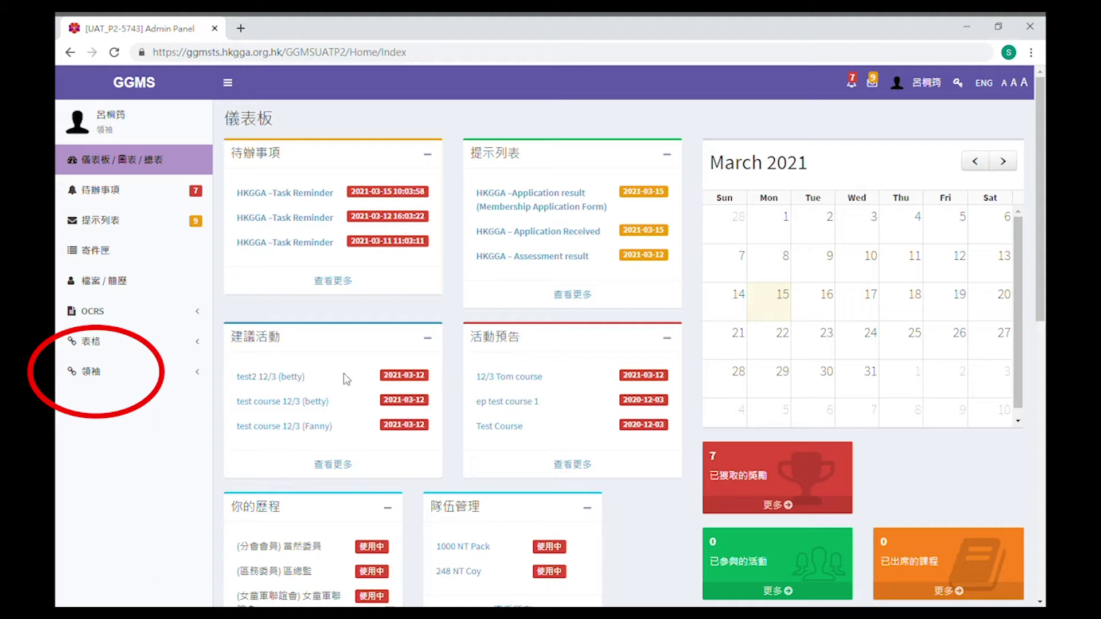
Open the 會員註冊 form from 領袖 > 增加會員 in the sidebar
click(154, 379)
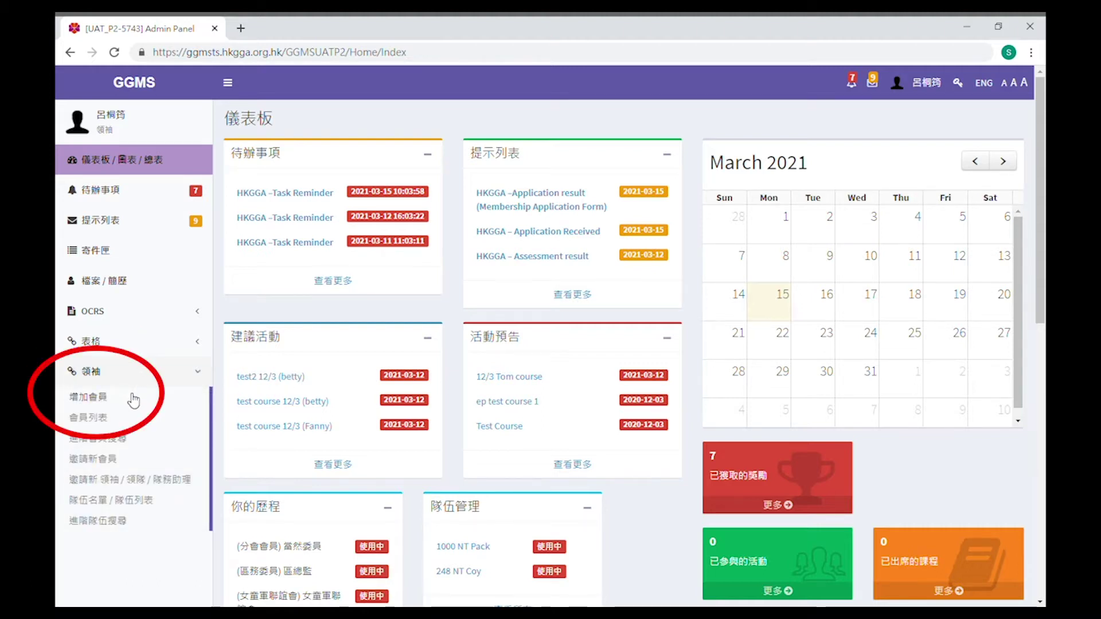
click(132, 395)
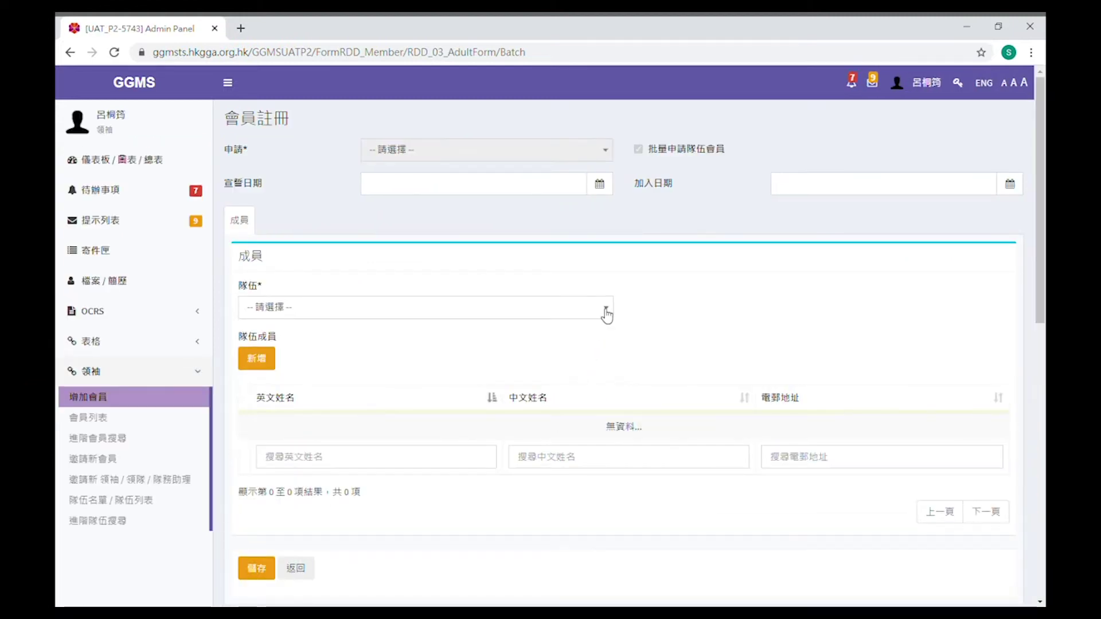
Set the registration unit to 1000 NT Pack and the joining date to 15 March 2021
click(603, 310)
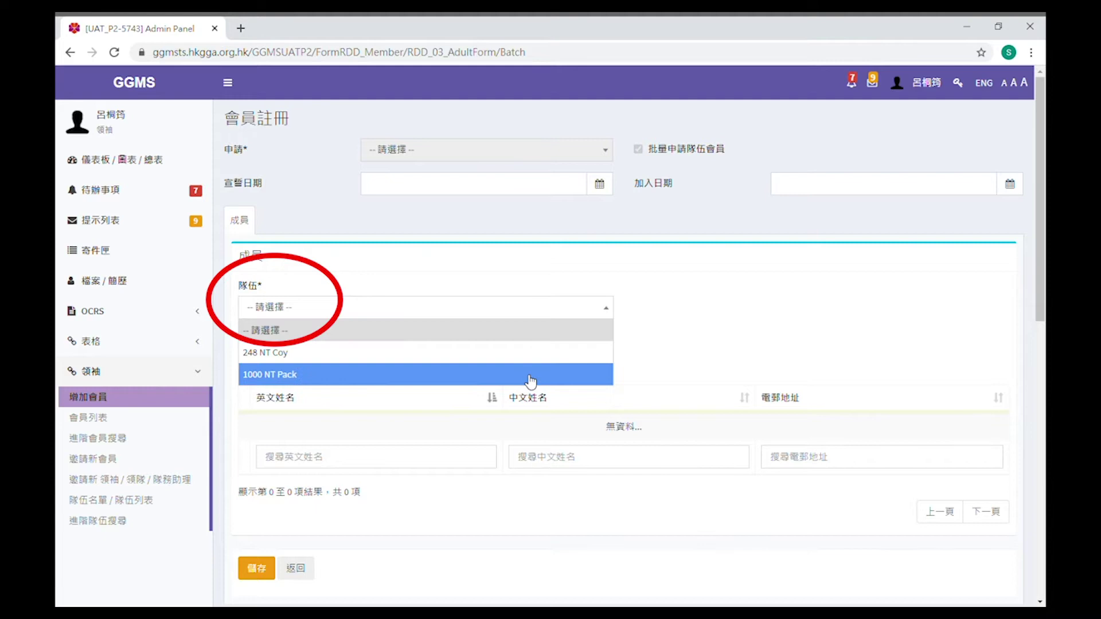
click(528, 378)
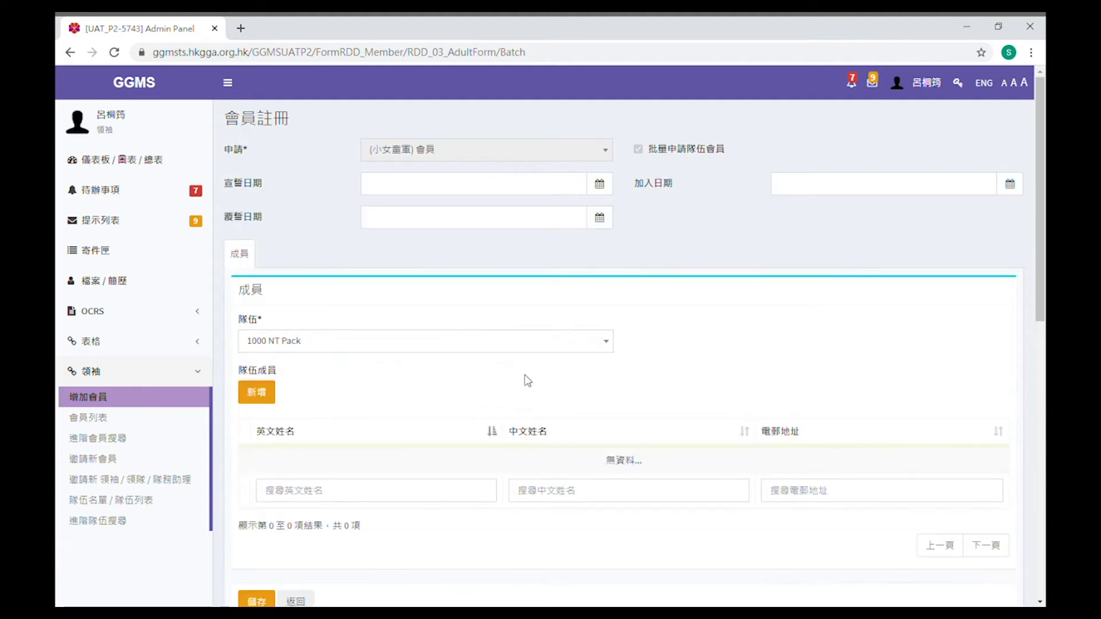
click(1011, 187)
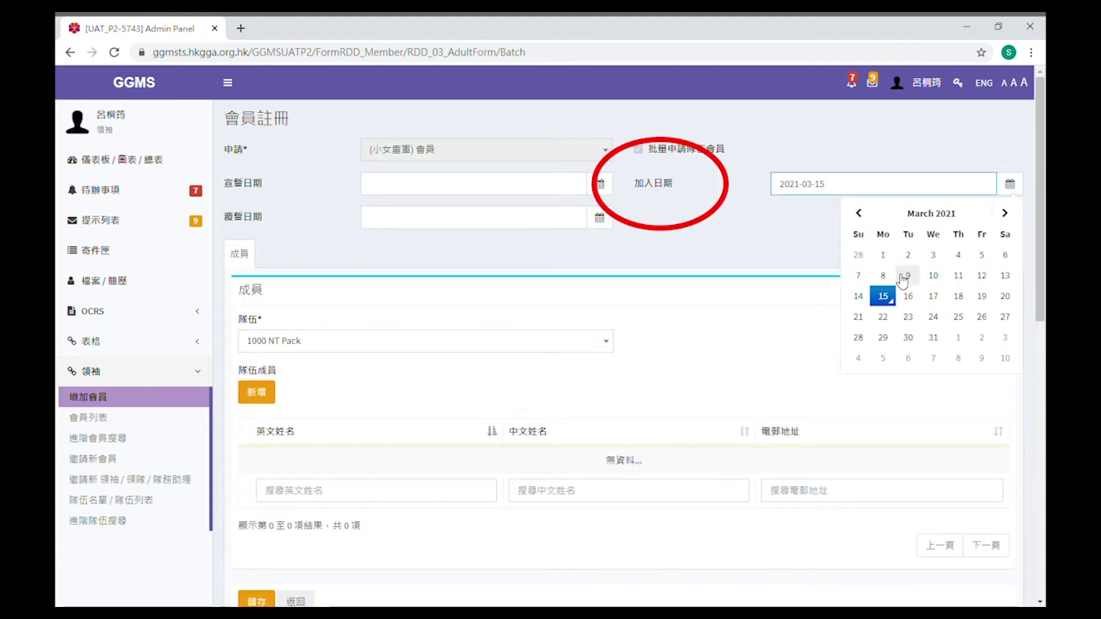
click(885, 301)
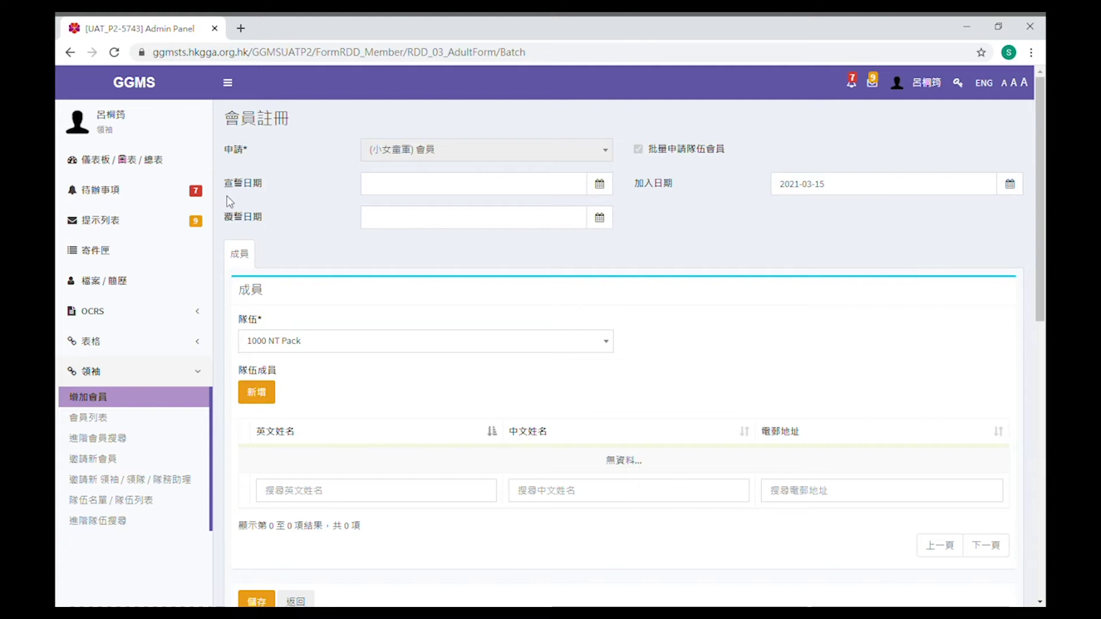
Add a new member entry and type the member's English surname
click(267, 392)
click(457, 170)
text(Lui)
key(Tab)
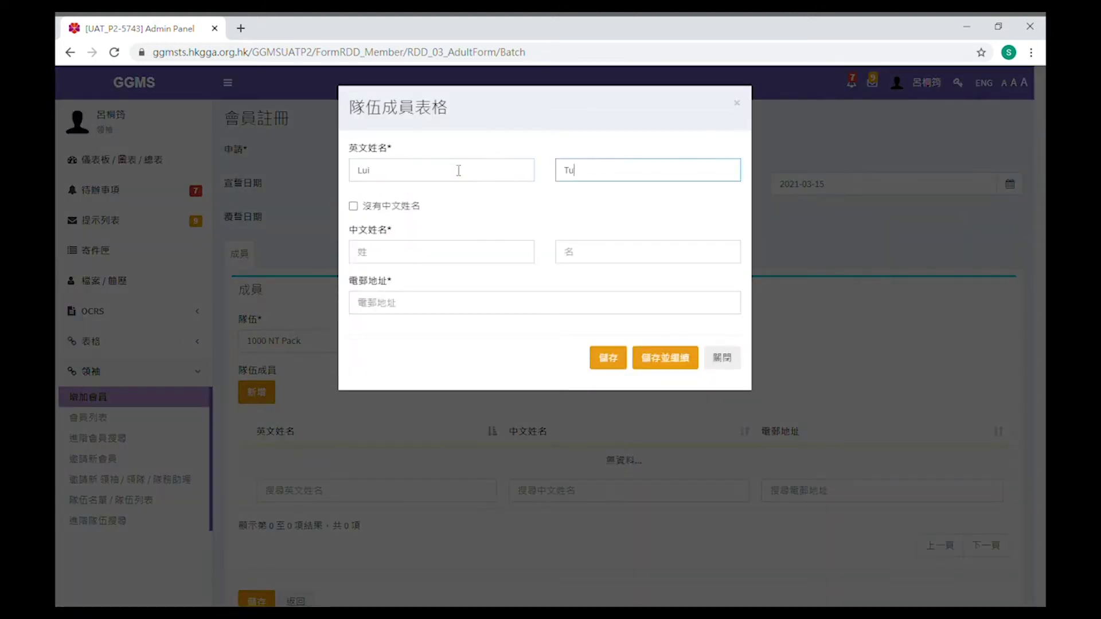
key(Tab)
key(Tab)
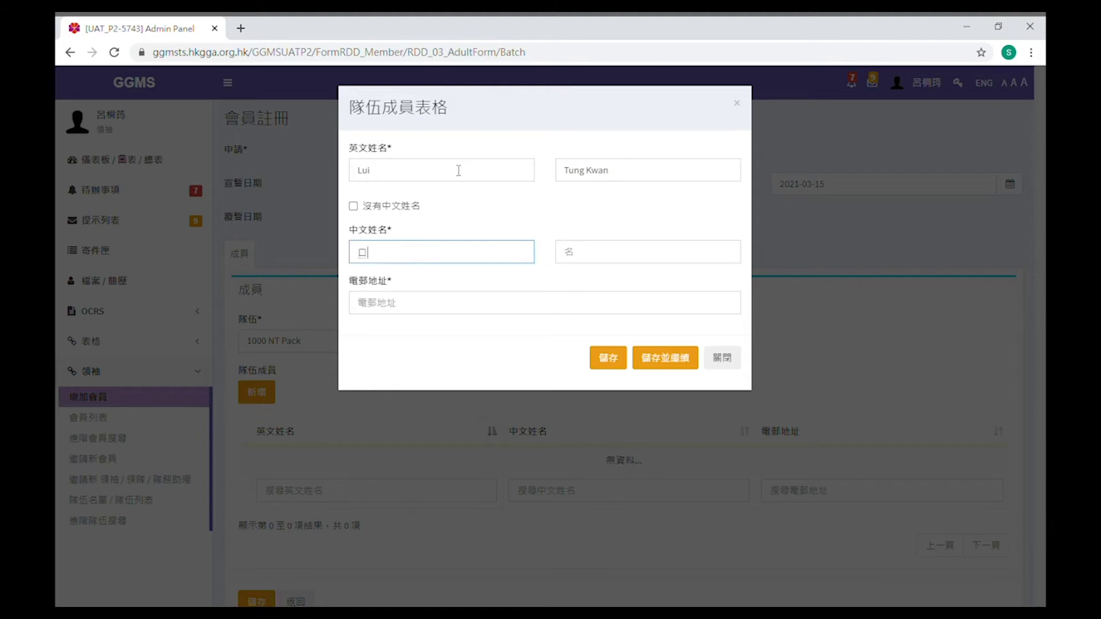
key(Tab)
Enter the member's Chinese given name and e-mail address, save the entry, and close the form
key(Tab)
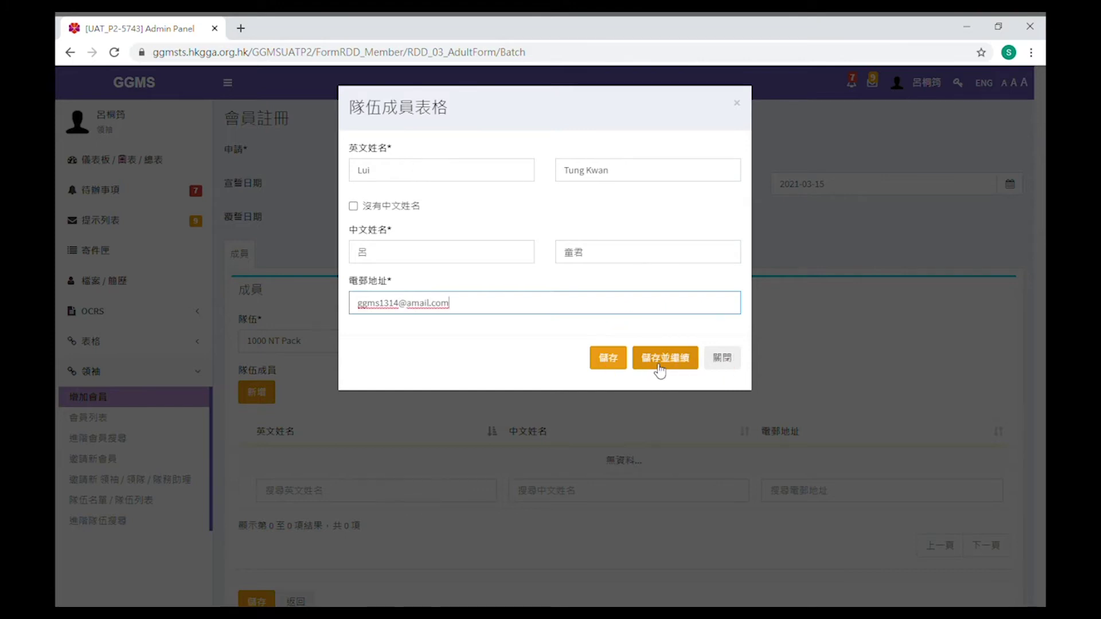
click(660, 363)
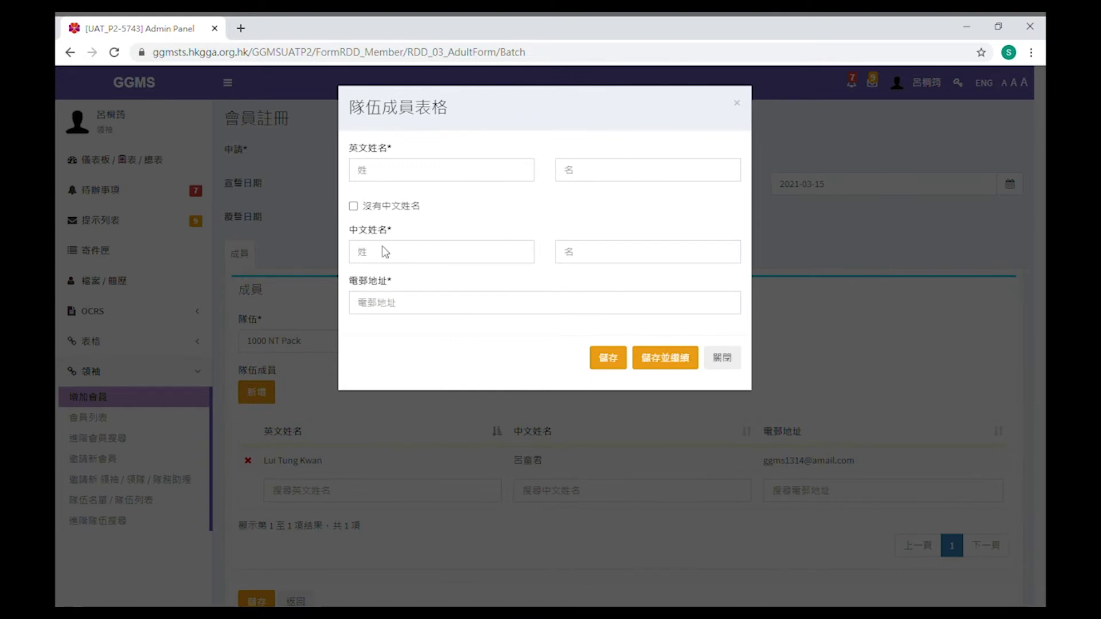
click(722, 359)
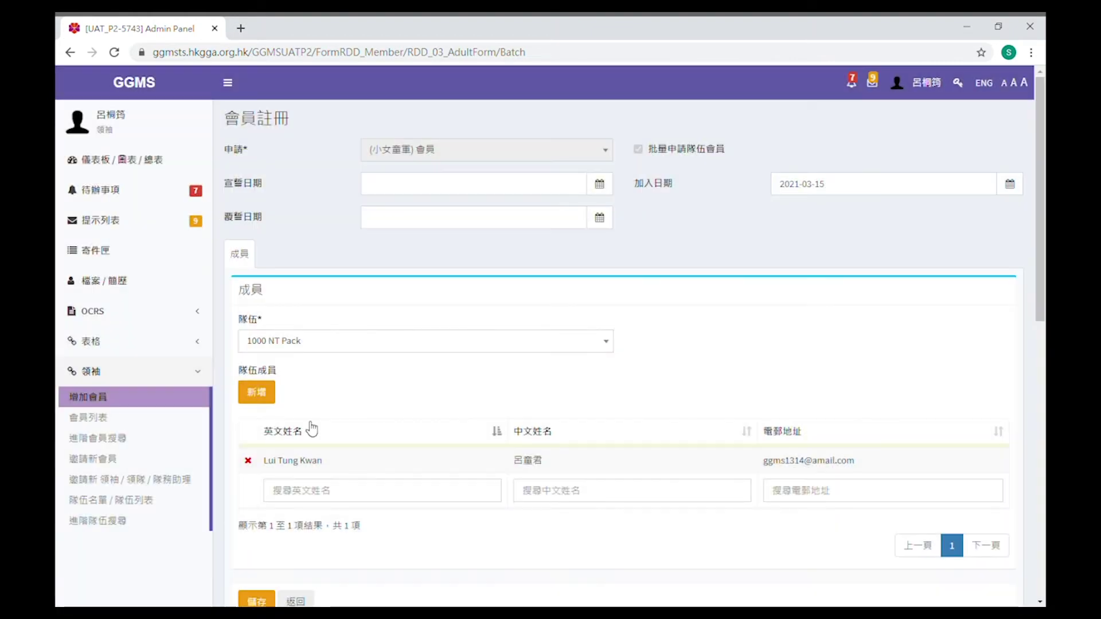
Save and submit the member registration, then go to the login page with the new member's number
scroll(430, 425, down, 1)
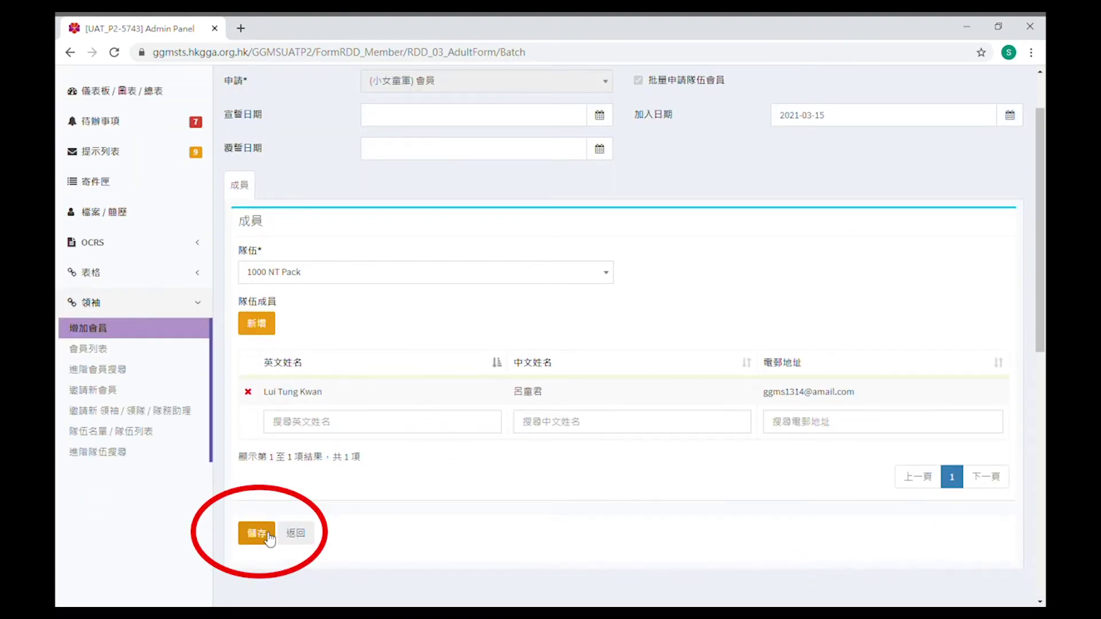
click(257, 532)
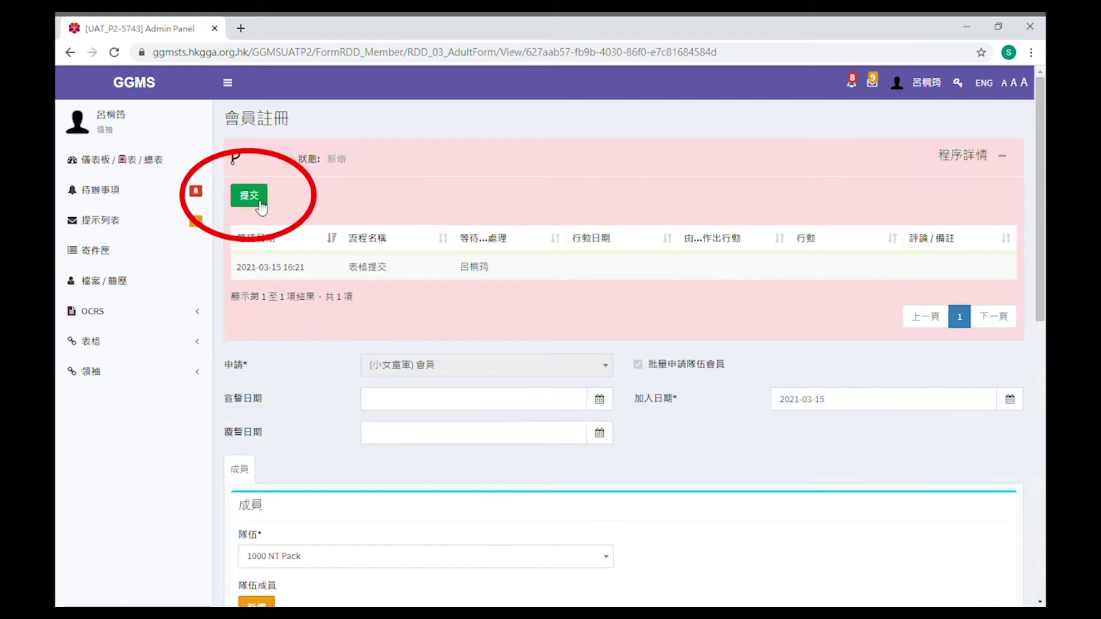
click(259, 201)
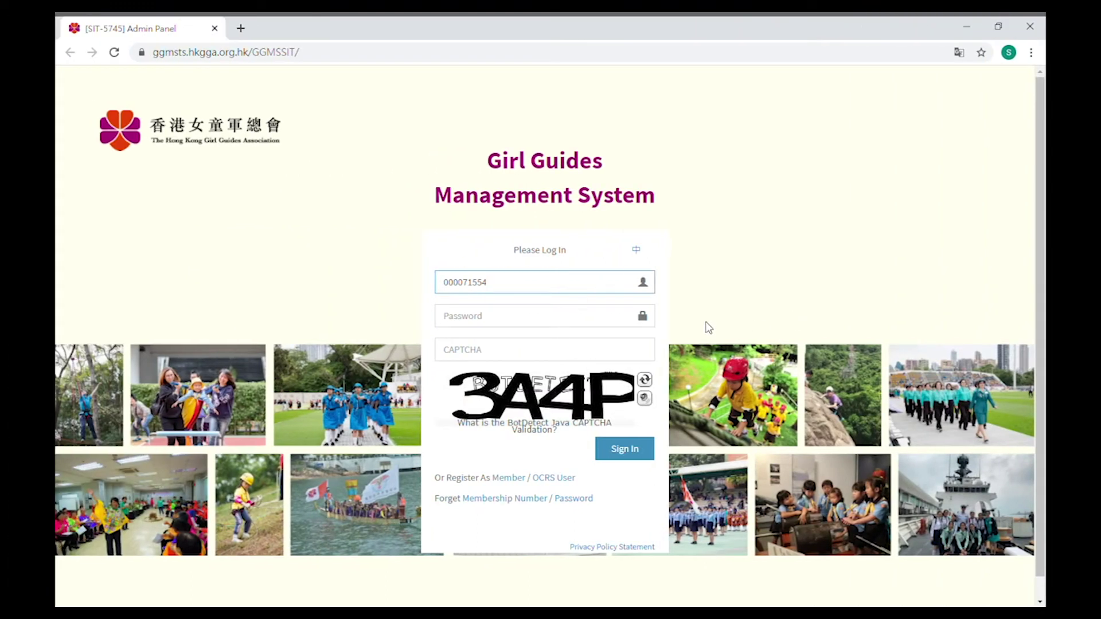
click(565, 316)
Sign in as the new member with the initial password and CAPTCHA
text(*********)
click(553, 347)
text(3A4P)
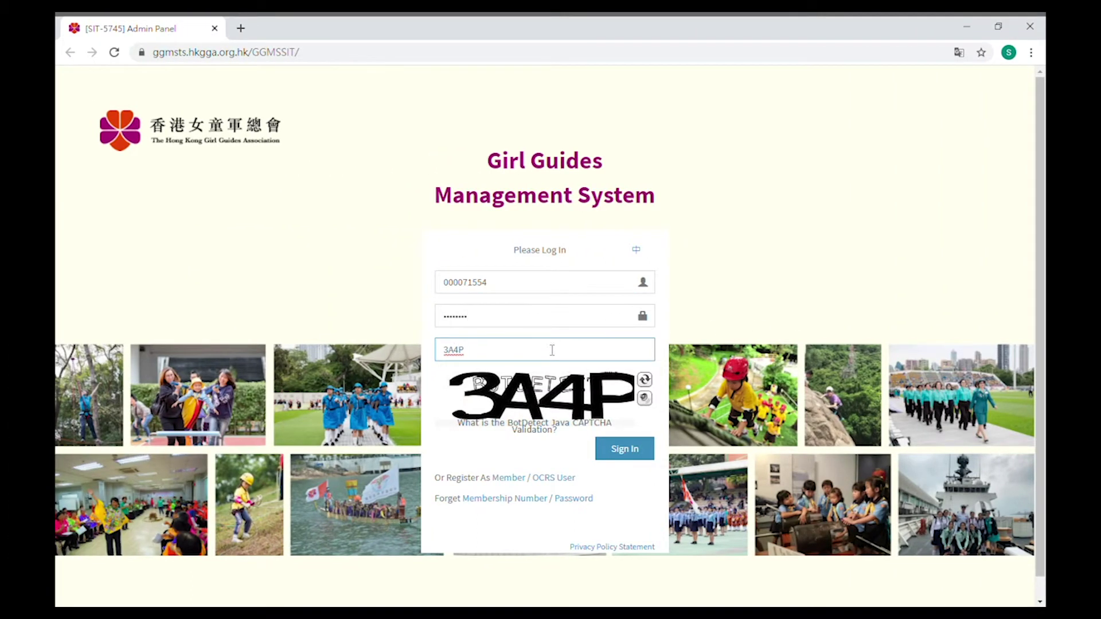
click(624, 449)
Replace the initial password by filling in the current, new and verified passwords
click(573, 314)
text(*********)
click(546, 345)
text(*********)
key(Tab)
text(******)
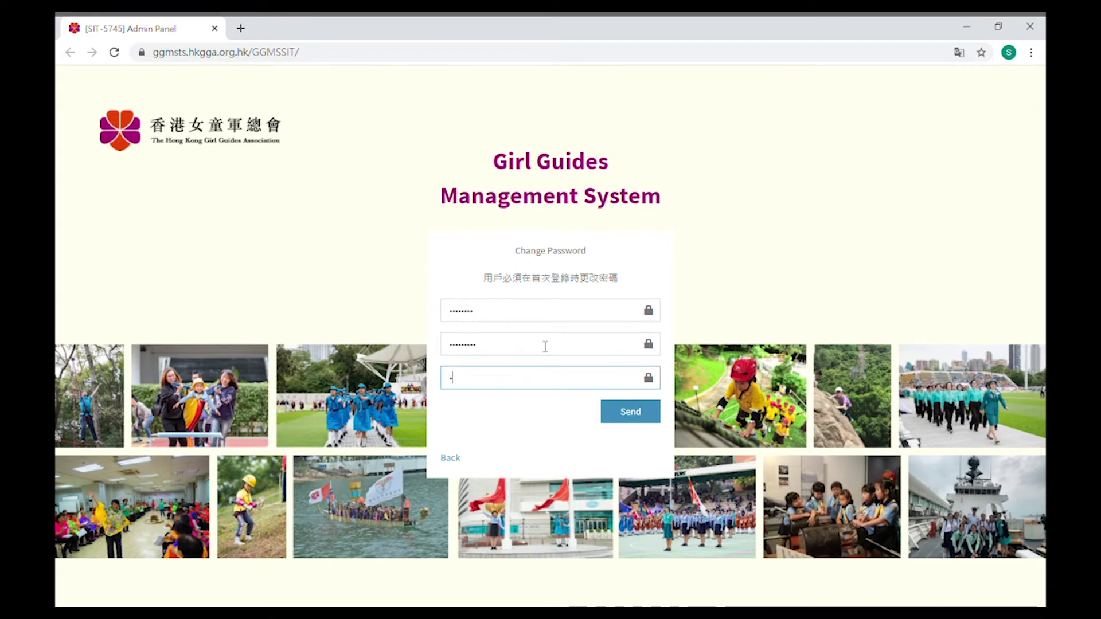
text(***)
key(Return)
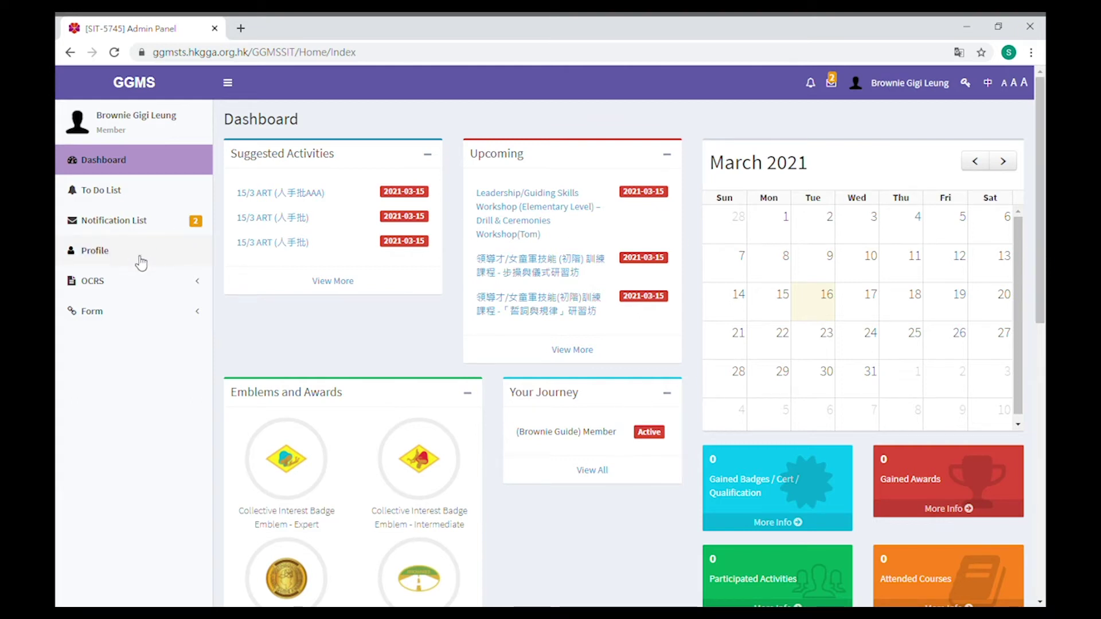
As the leader, open 會員列表 for 1000 NT Pack and view page 4 of the list
scroll(656, 360, down, 1)
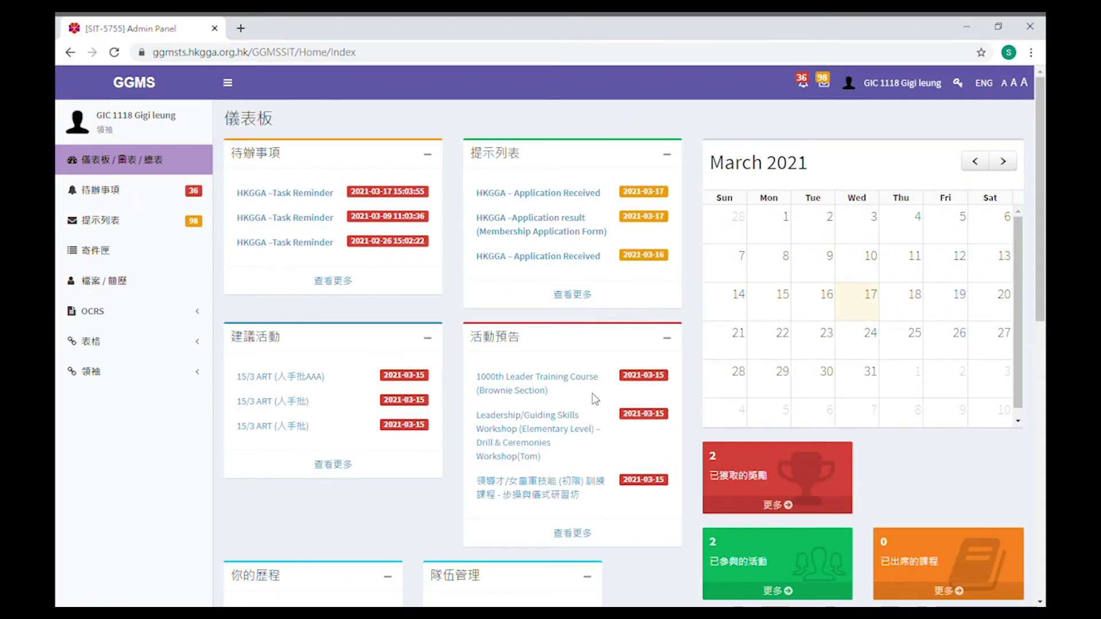
click(137, 372)
click(98, 418)
scroll(808, 441, down, 4)
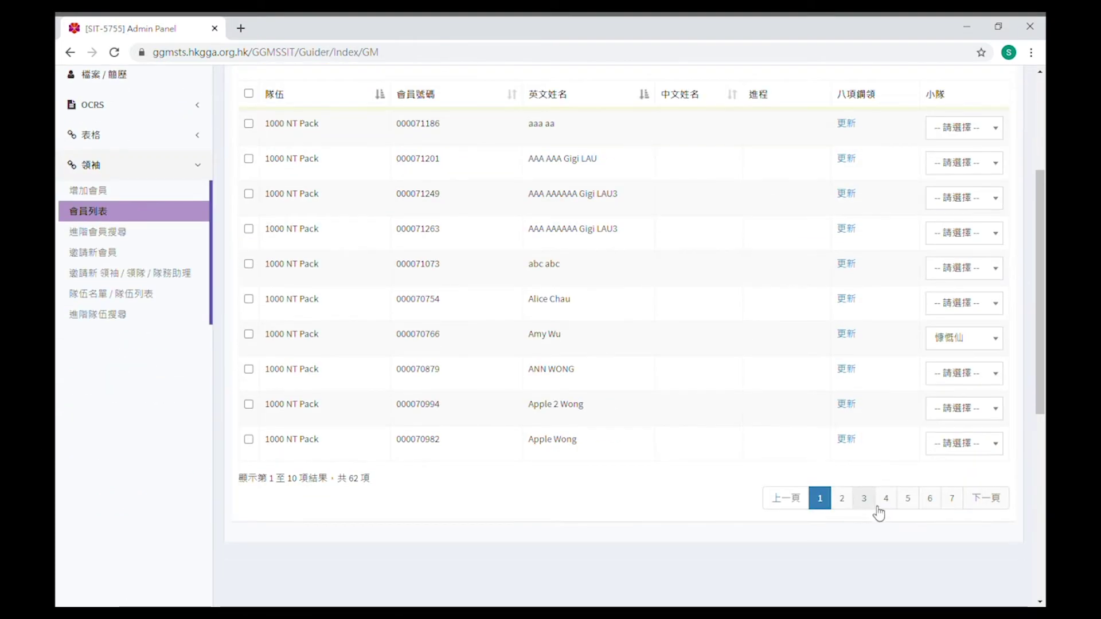
click(885, 499)
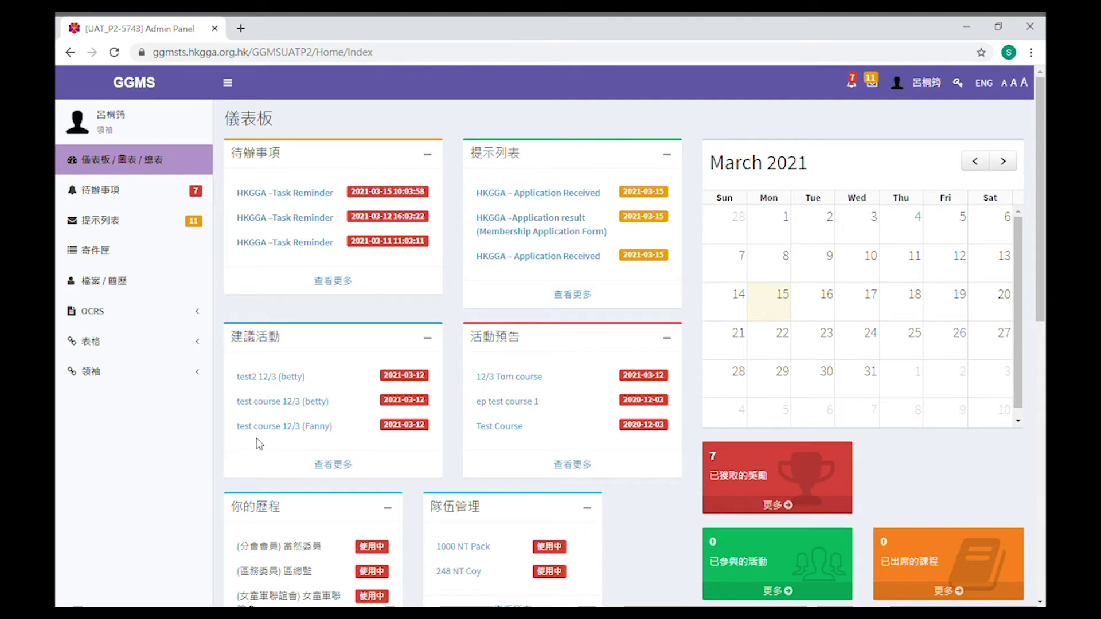
Open the new-member invitation page with 1000 NT Pack selected as the unit
click(85, 383)
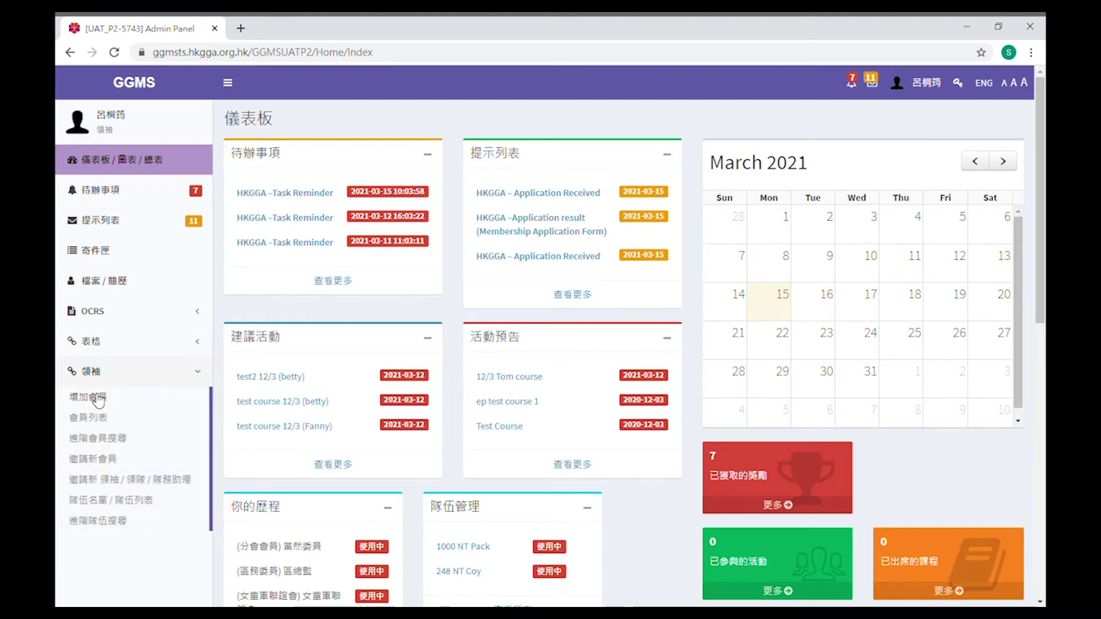
click(116, 460)
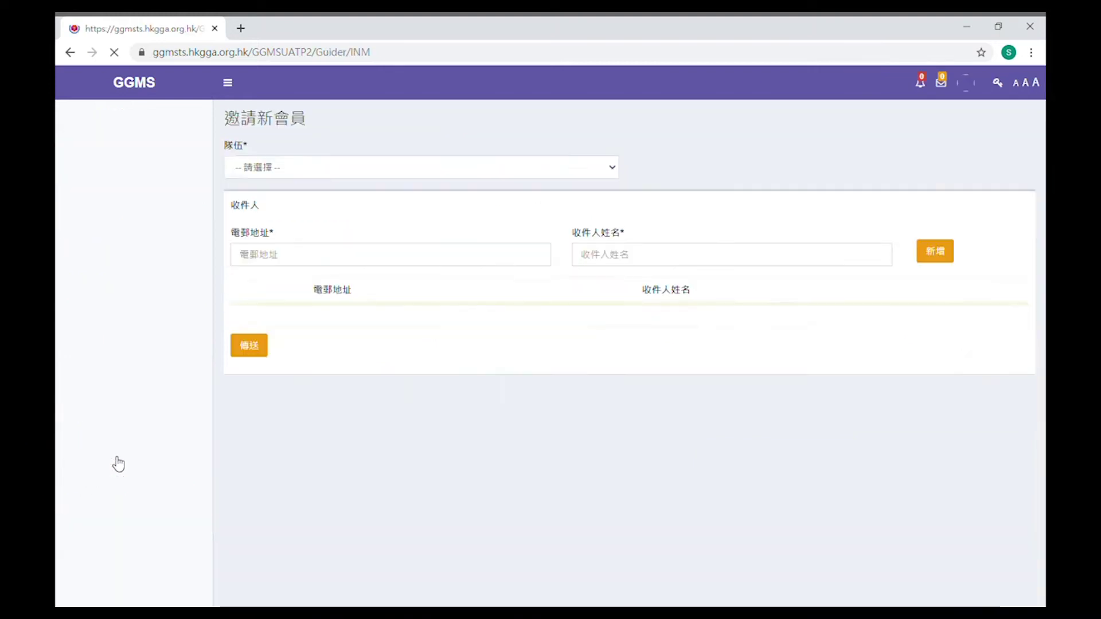
click(612, 170)
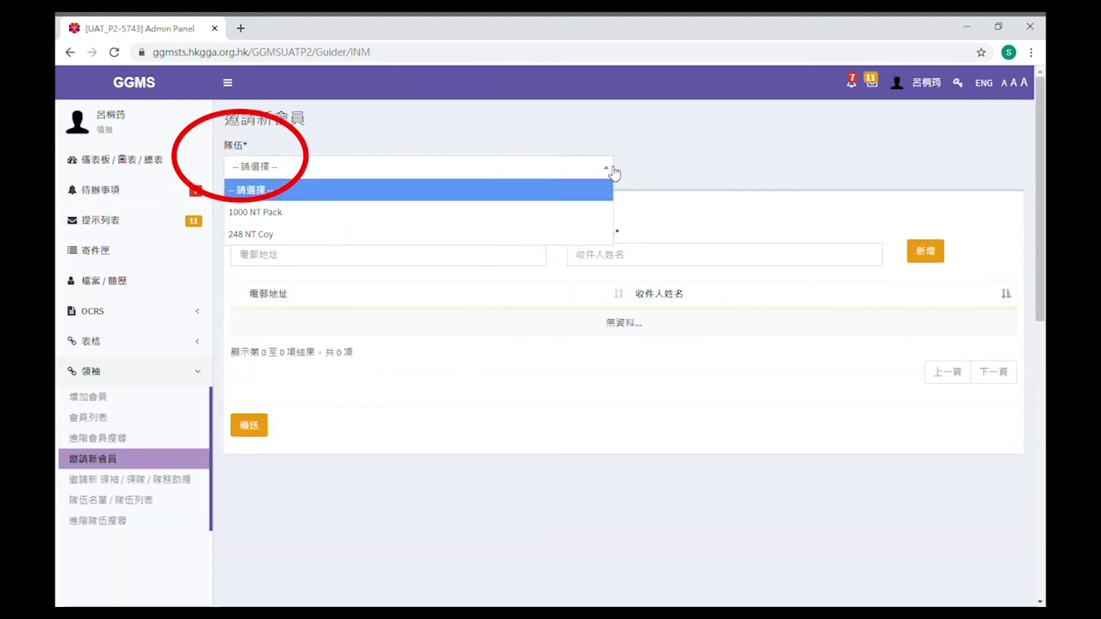
click(587, 210)
Add the recipient's e-mail address and name to the list and send the invitation
click(503, 256)
key(Tab)
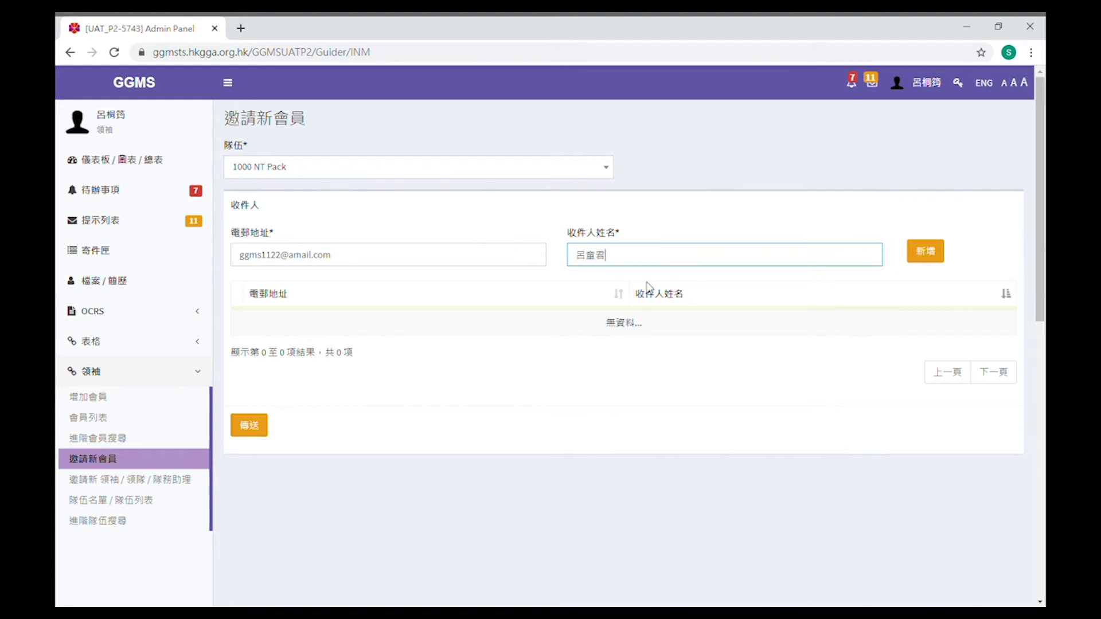
click(936, 254)
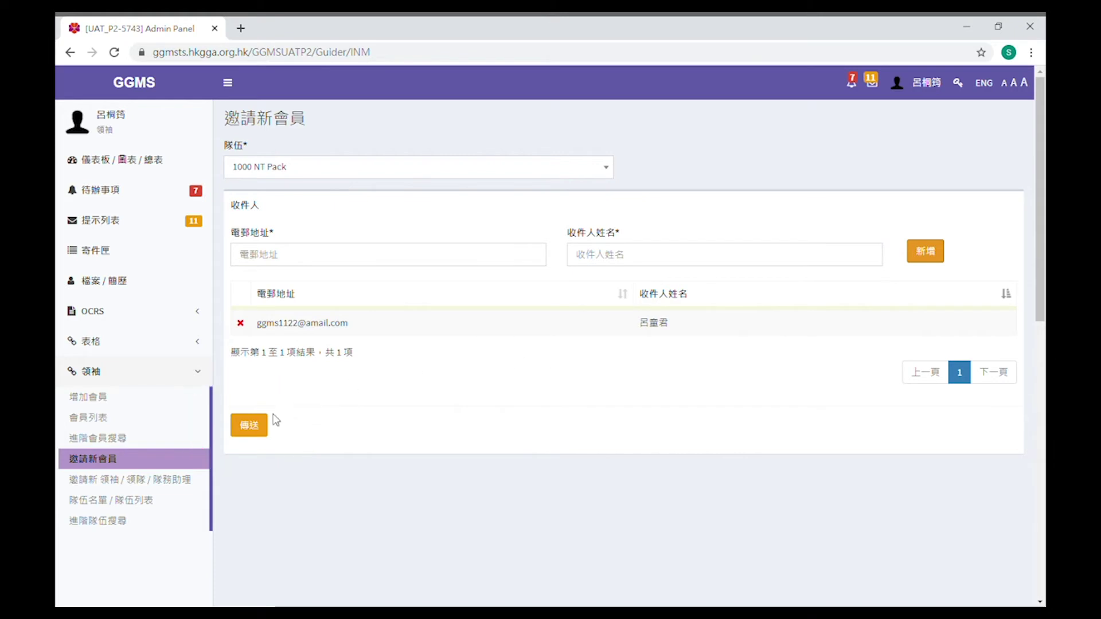
click(249, 425)
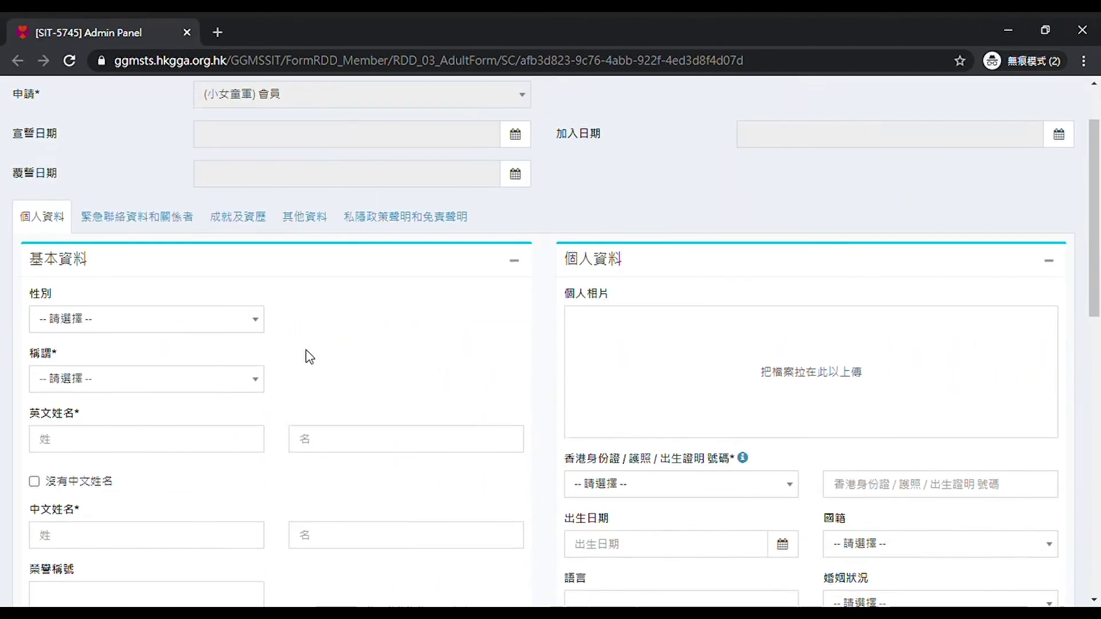
Review the achievements section, save and submit the registration, then paste the password on the login page
scroll(307, 353, down, 20)
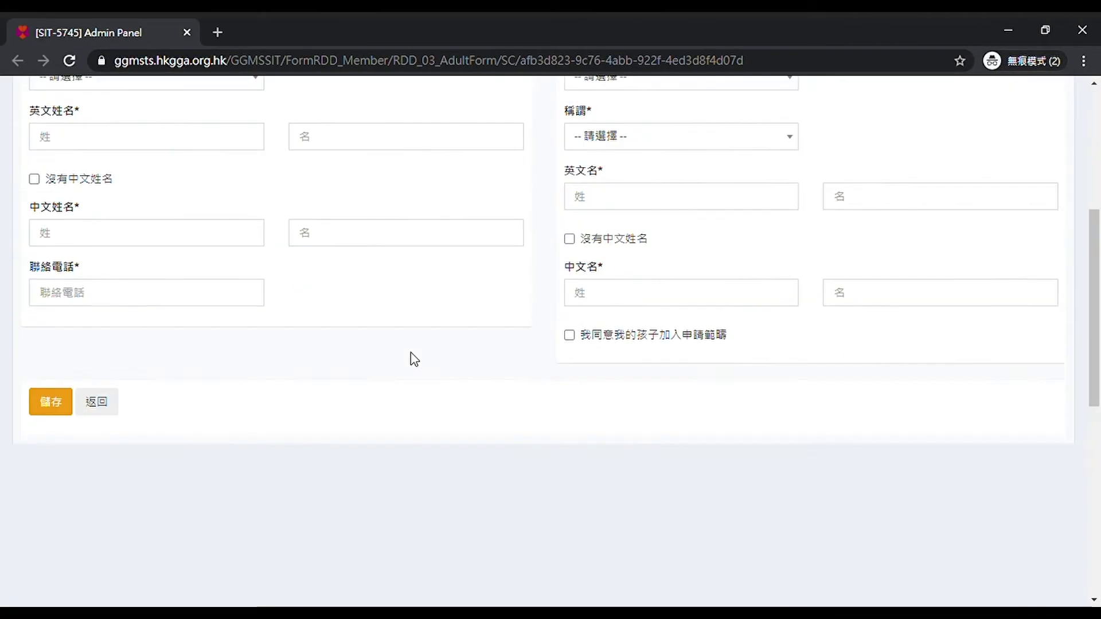
click(262, 143)
scroll(458, 207, down, 9)
scroll(462, 207, down, 8)
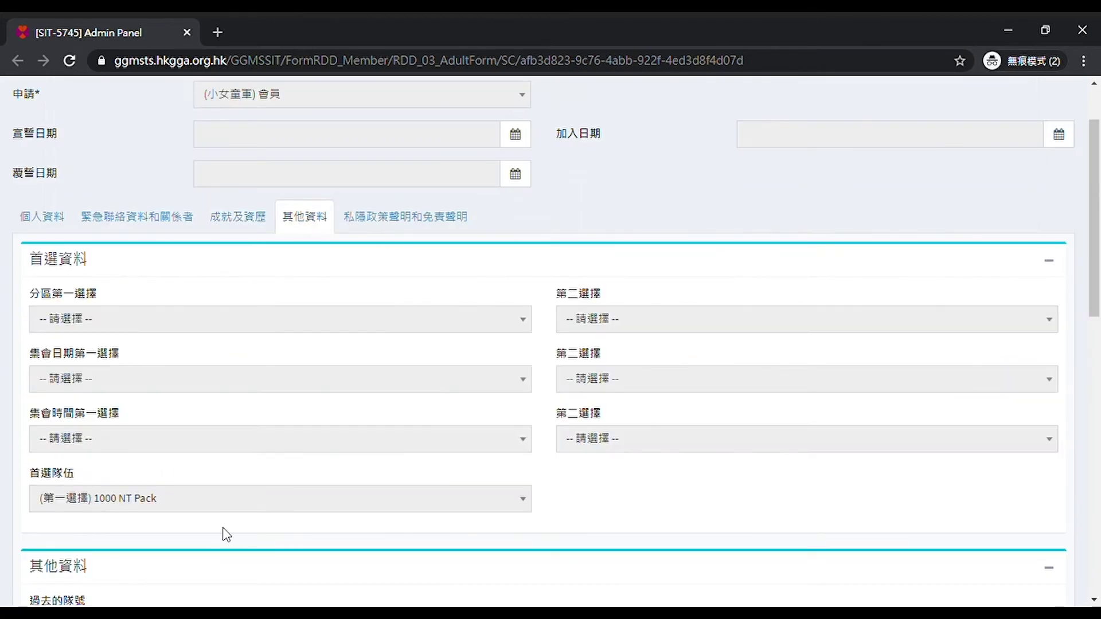
scroll(226, 535, down, 5)
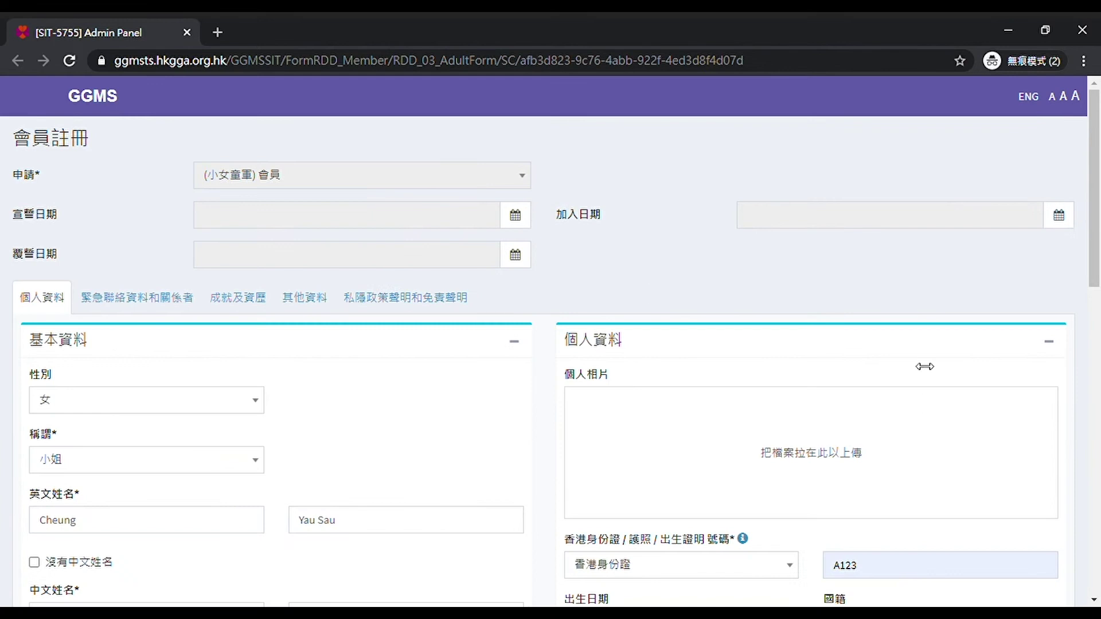
scroll(189, 360, down, 20)
click(50, 412)
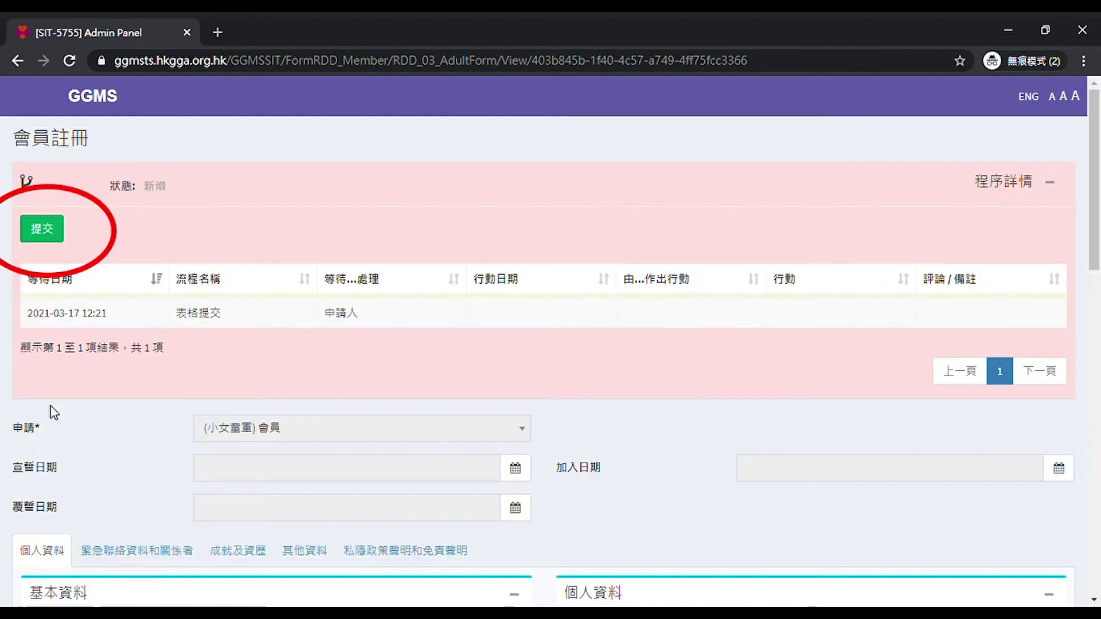
click(53, 231)
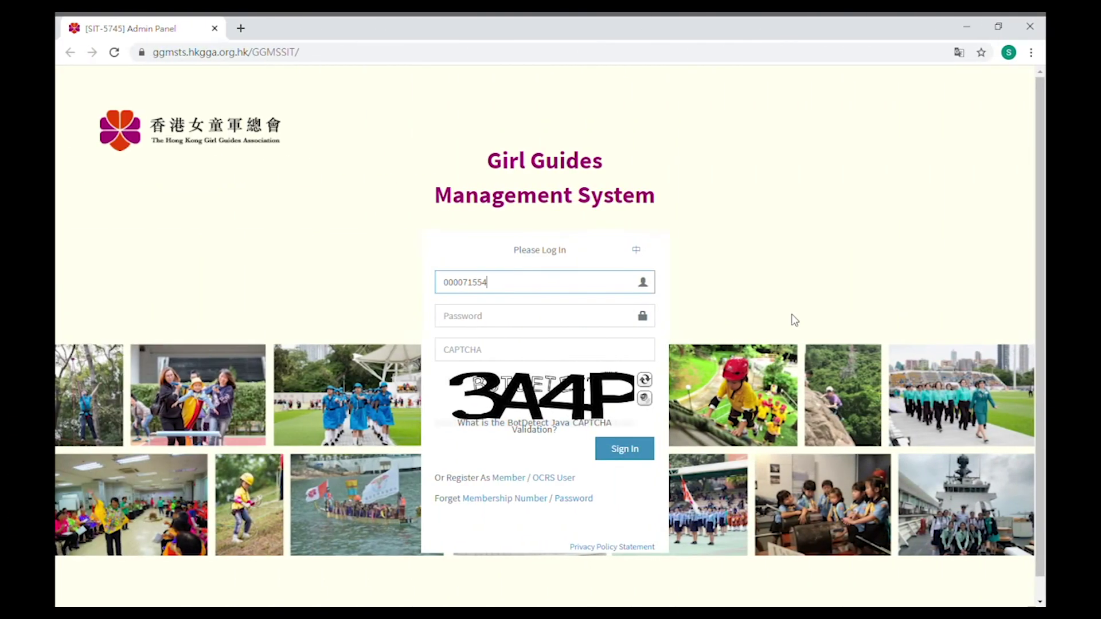
click(568, 318)
key(ctrl+v)
Sign in to the new account with CAPTCHA 3A4P
click(553, 347)
text(3A4P)
key(Return)
Set and verify a new password to complete the first-login password change
click(545, 344)
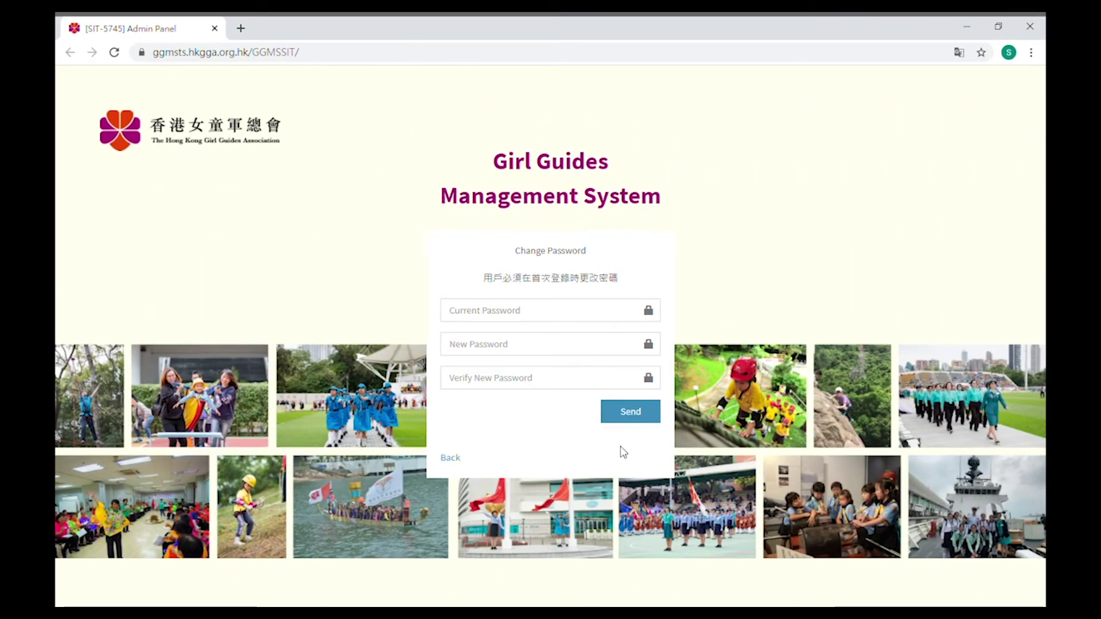
key(ctrl+v)
key(Tab)
key(ctrl+v)
click(622, 413)
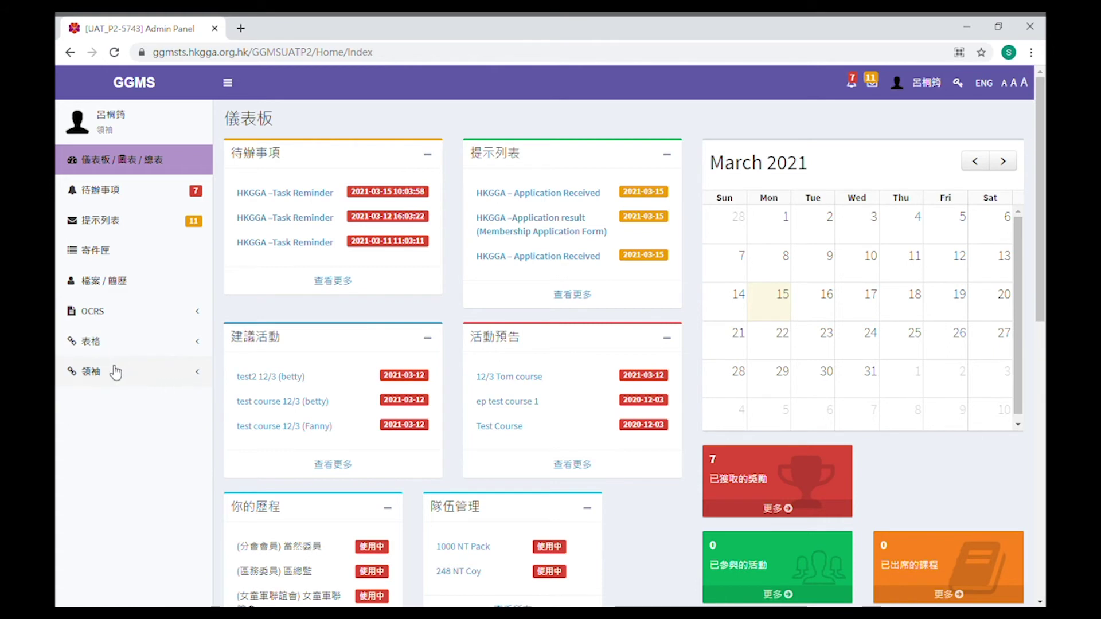
On the 邀請新 領袖/領隊/隊務助理 page, enter the invitee's e-mail address and name
click(116, 372)
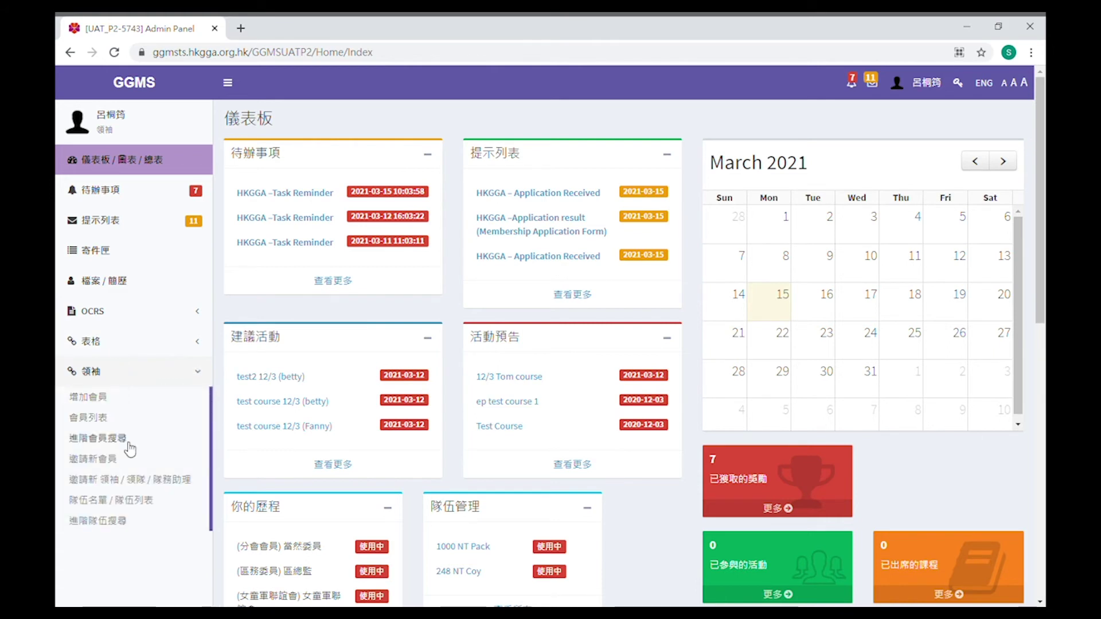
click(141, 481)
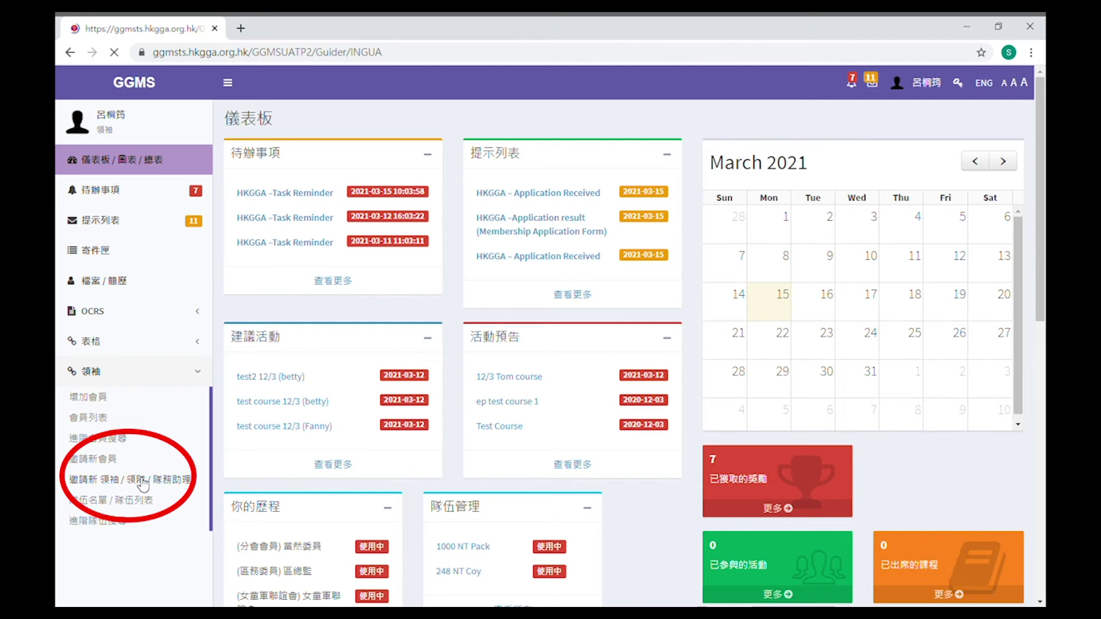
click(330, 211)
key(Tab)
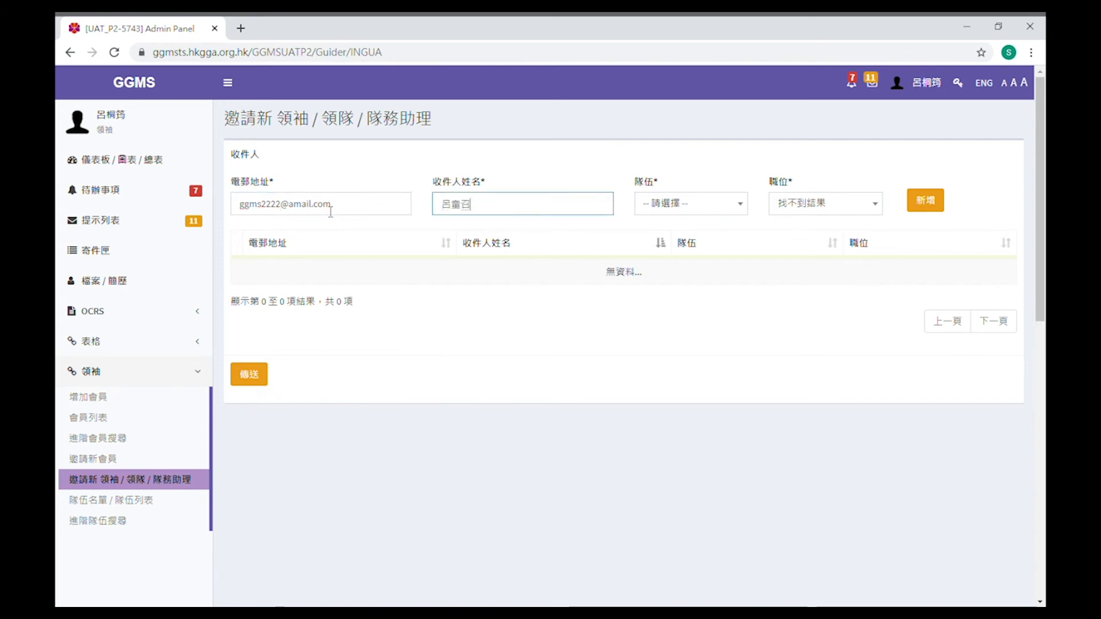
Choose unit 1000 NT Pack and position 副領袖, add the invitee, and send the invitation
click(716, 204)
click(676, 248)
click(860, 206)
click(849, 248)
click(925, 202)
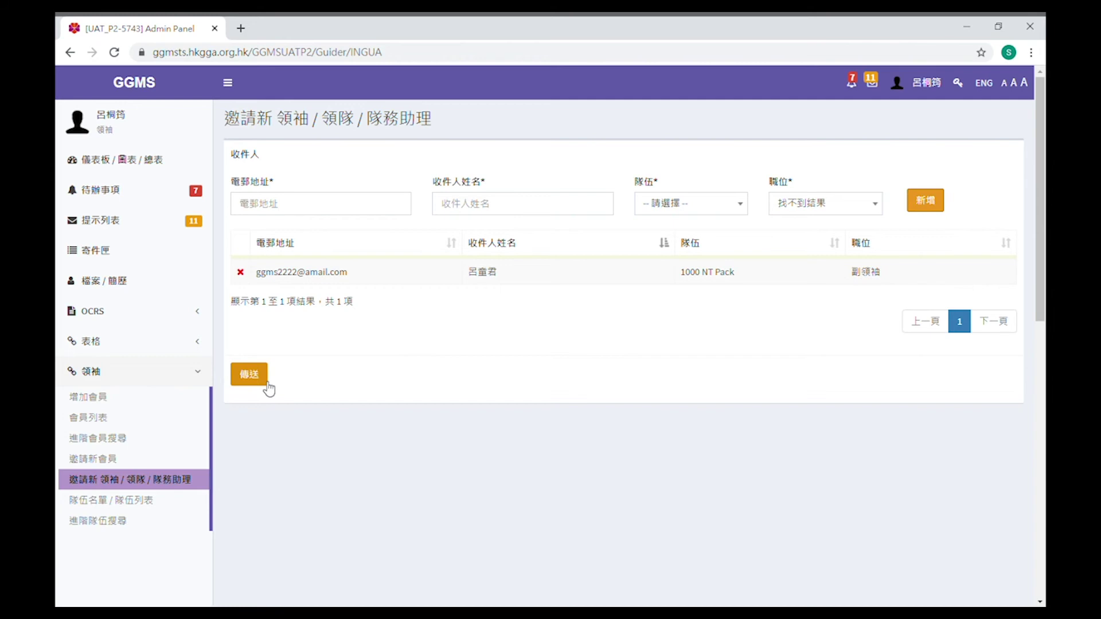
click(267, 388)
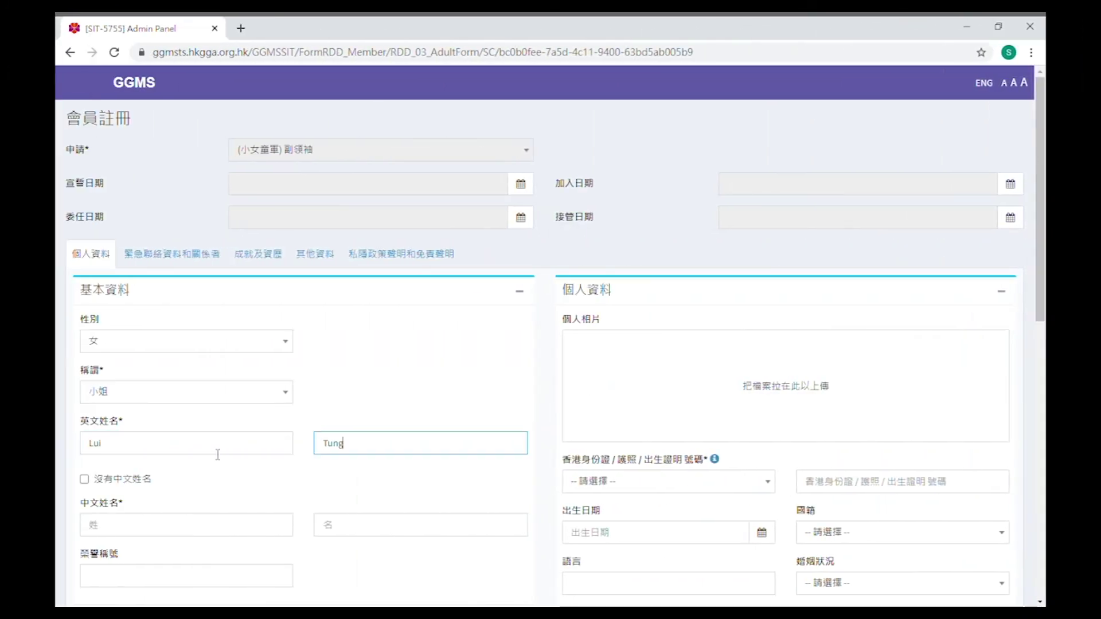
Enter the applicant's Chinese name in the 中文姓名 field of the registration form
key(Tab)
key(Tab)
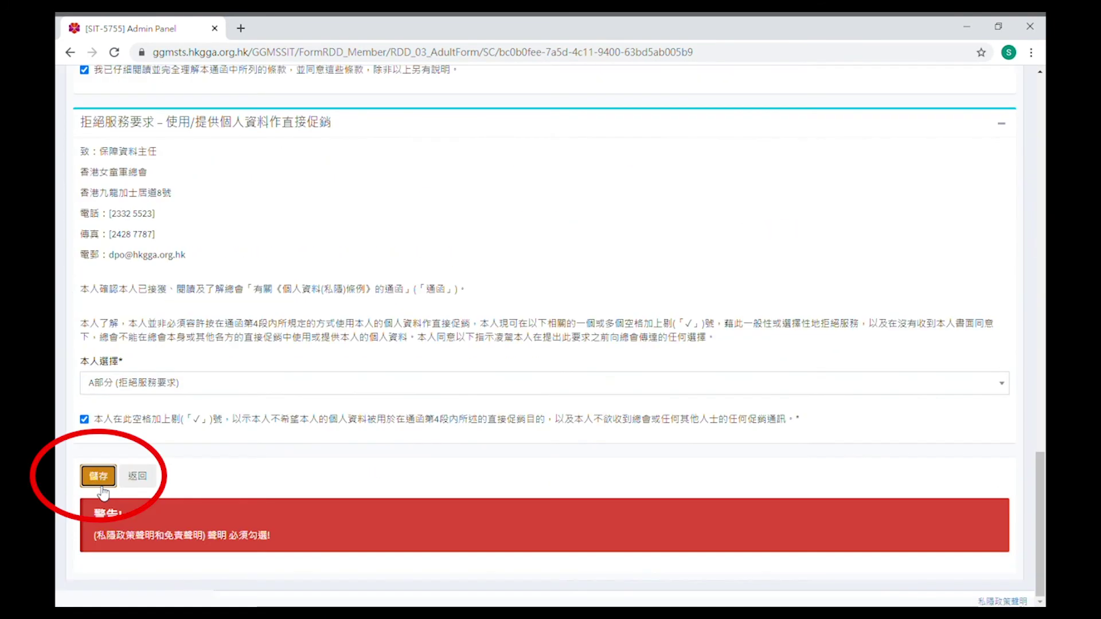
Save the 副領袖 registration form
click(101, 485)
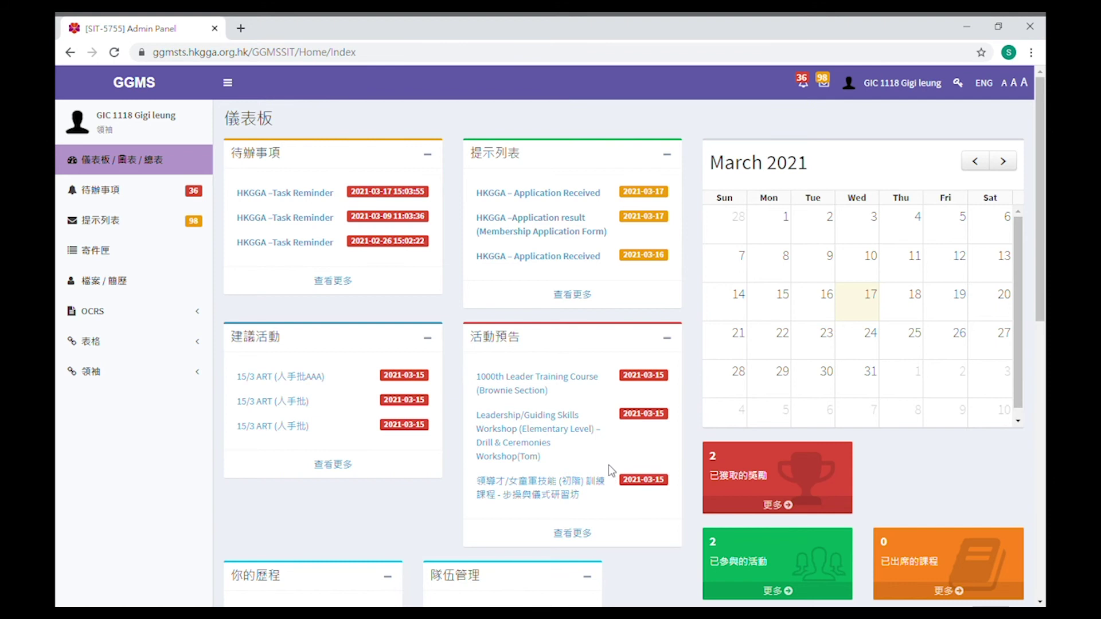
Open the pending 副領袖 membership application from the 待辦事項 list
click(92, 191)
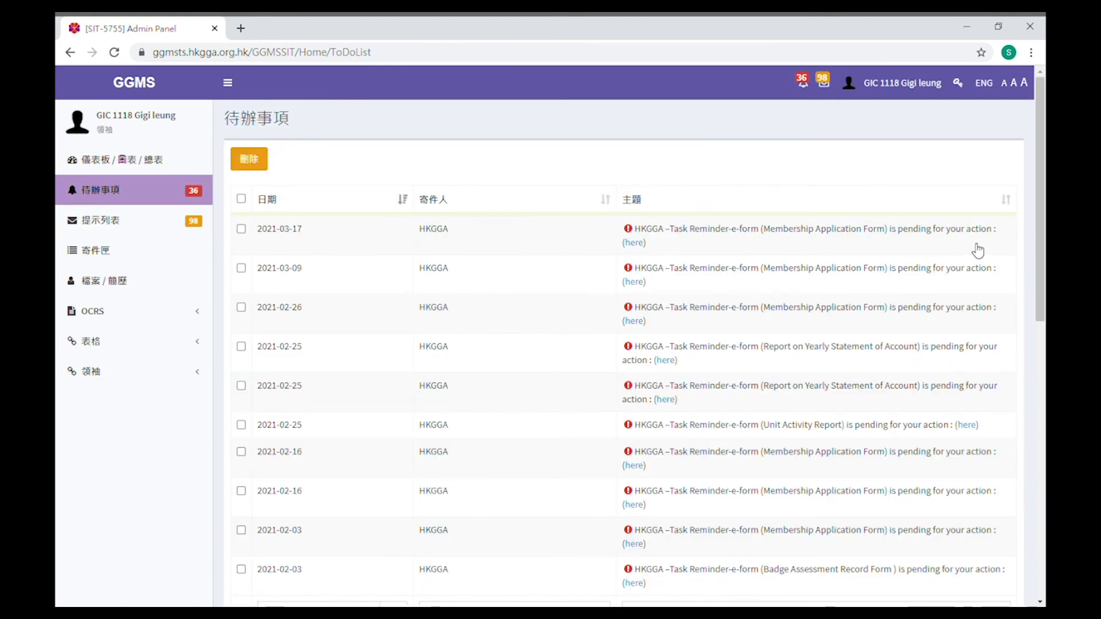
click(633, 243)
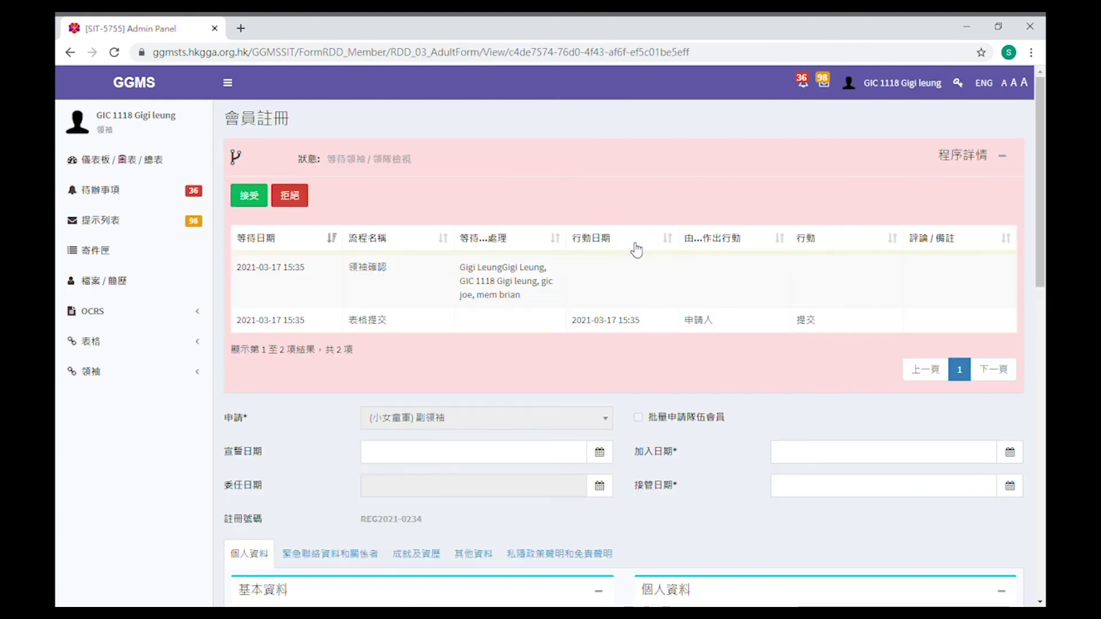
scroll(466, 364, down, 1)
Set the 加入日期 and 接管日期, save them, and accept the application
click(882, 394)
click(883, 423)
scroll(277, 409, down, 8)
scroll(276, 408, down, 6)
click(239, 459)
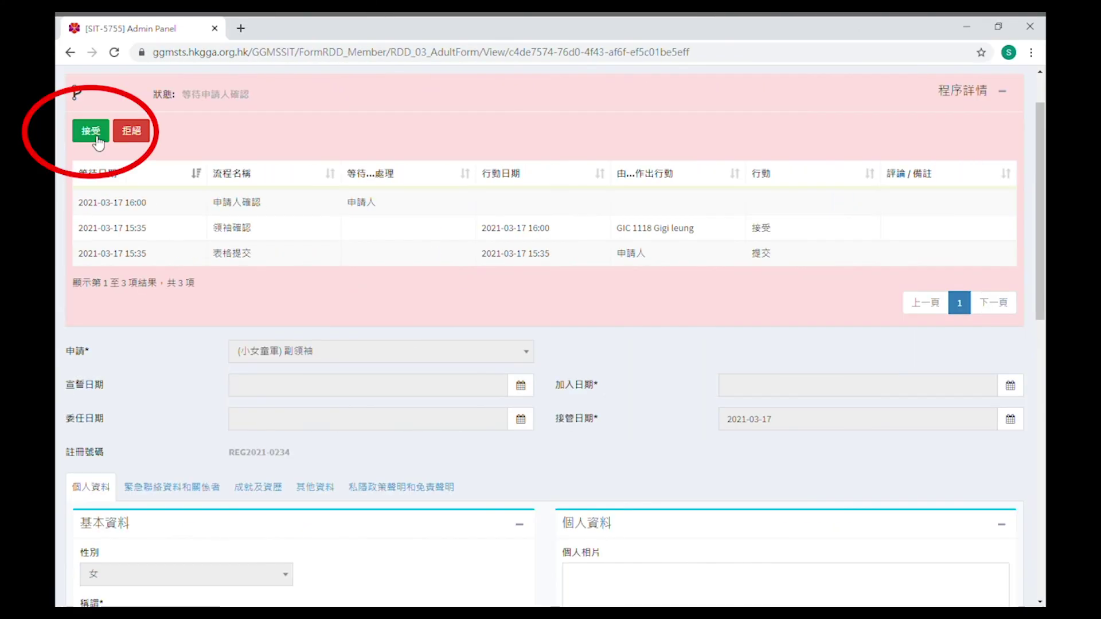
click(97, 138)
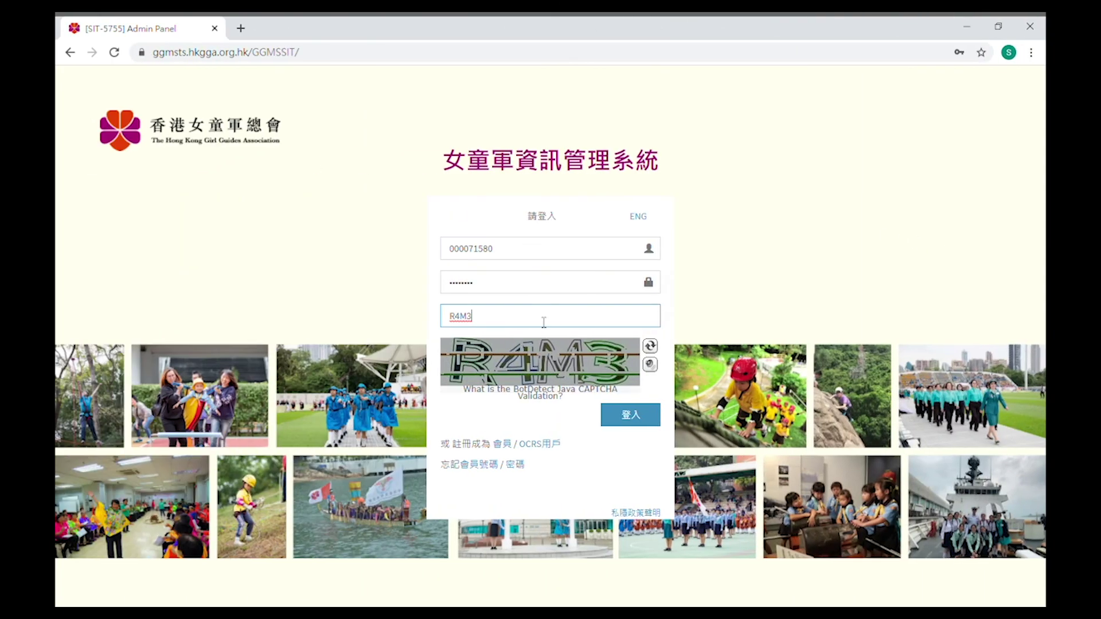
Sign in as the new leader and replace the initial password with a new one
click(630, 415)
click(537, 281)
text(*********)
click(537, 313)
text(*********)
key(Tab)
text(*********)
click(625, 381)
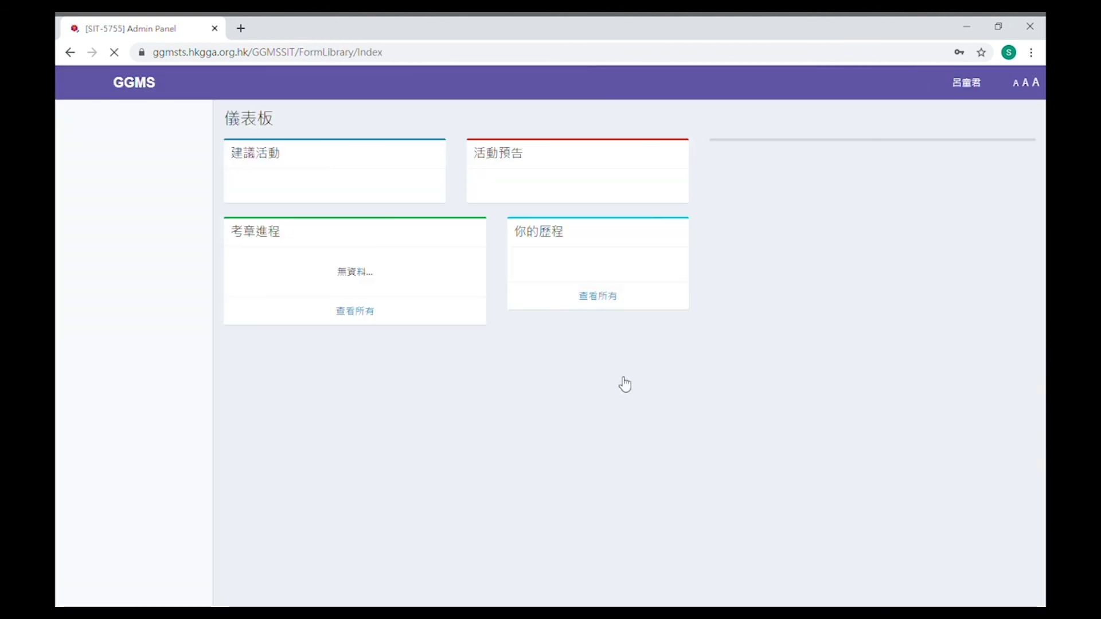